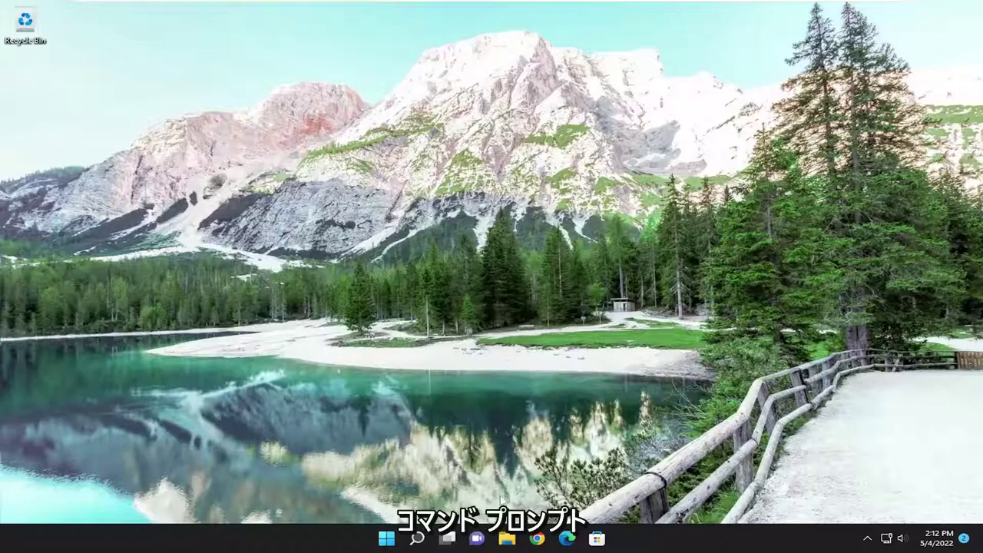
# Find 'cmd' in Windows search and run Command Prompt as administrator, approving the UAC prompt.
pyautogui.click(418, 539)
pyautogui.write('cmd')
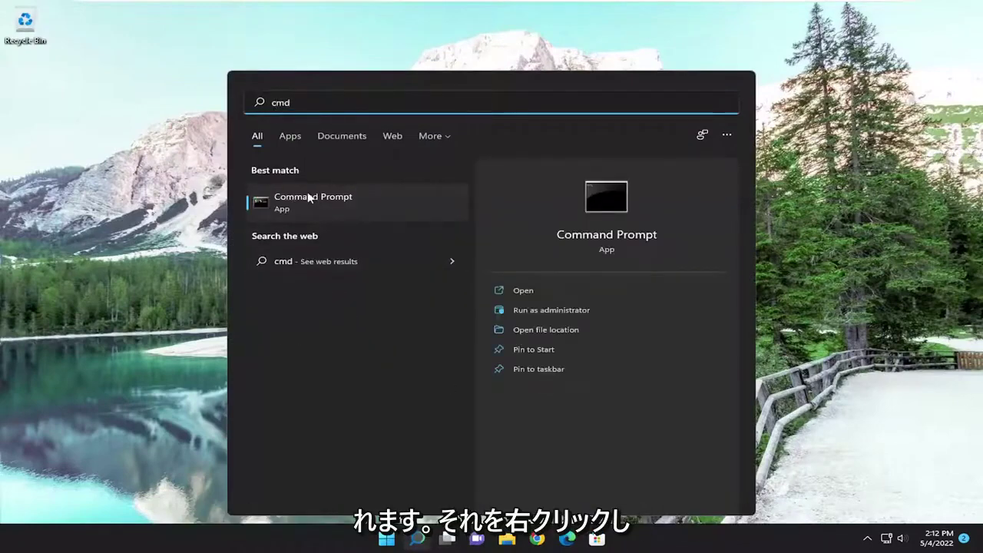
pyautogui.rightClick(306, 197)
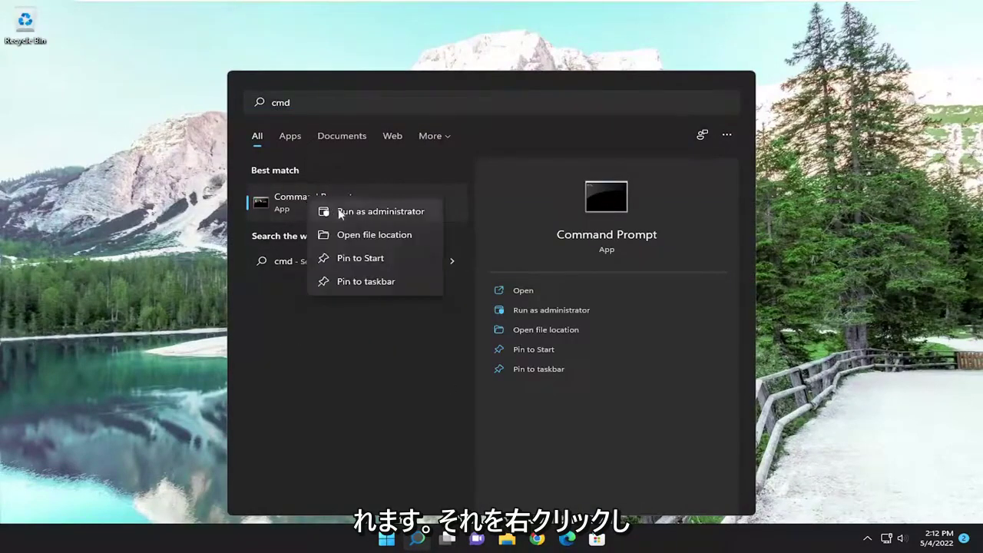
pyautogui.click(382, 212)
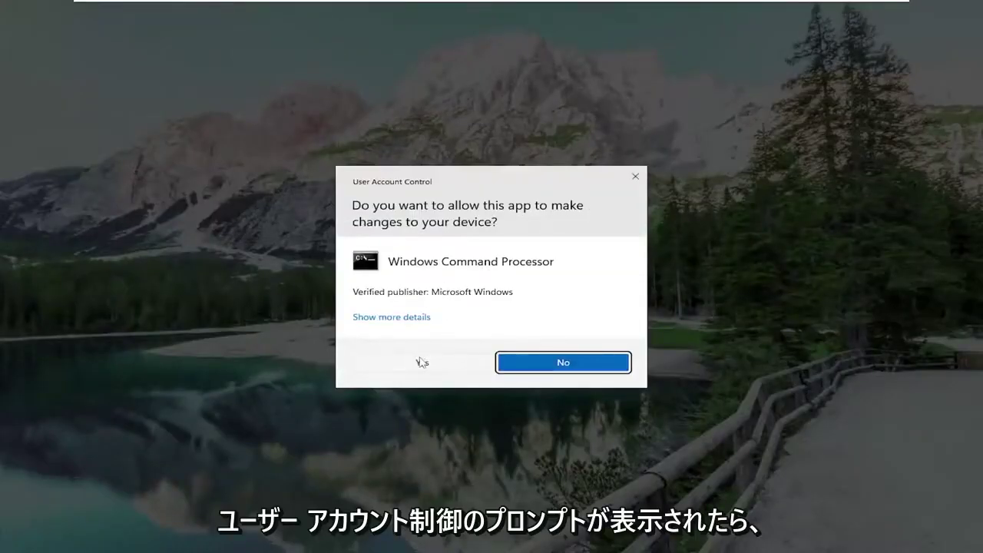
pyautogui.click(418, 361)
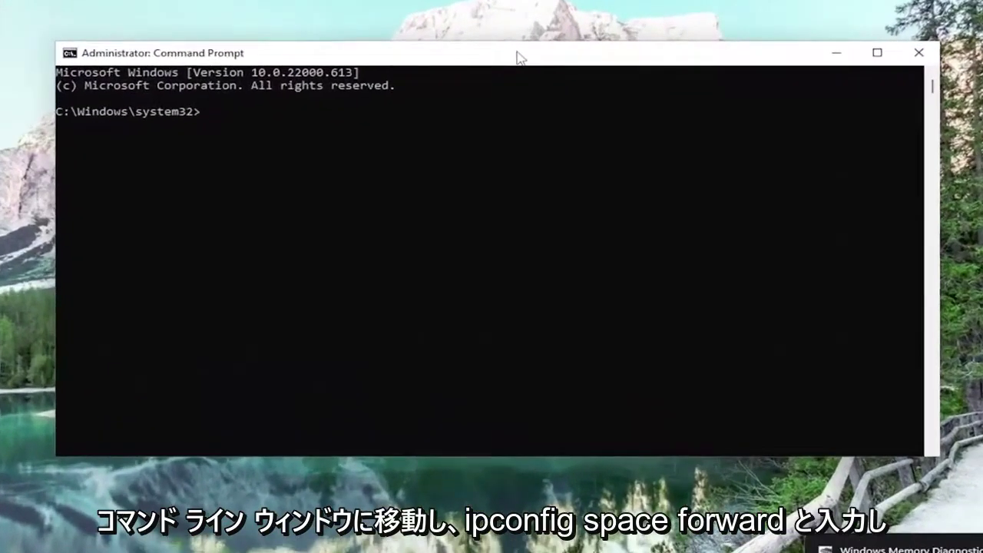
# Run 'ipconfig /flushdns' and then 'netsh winsock reset' in the elevated Command Prompt.
pyautogui.write('ipconfig')
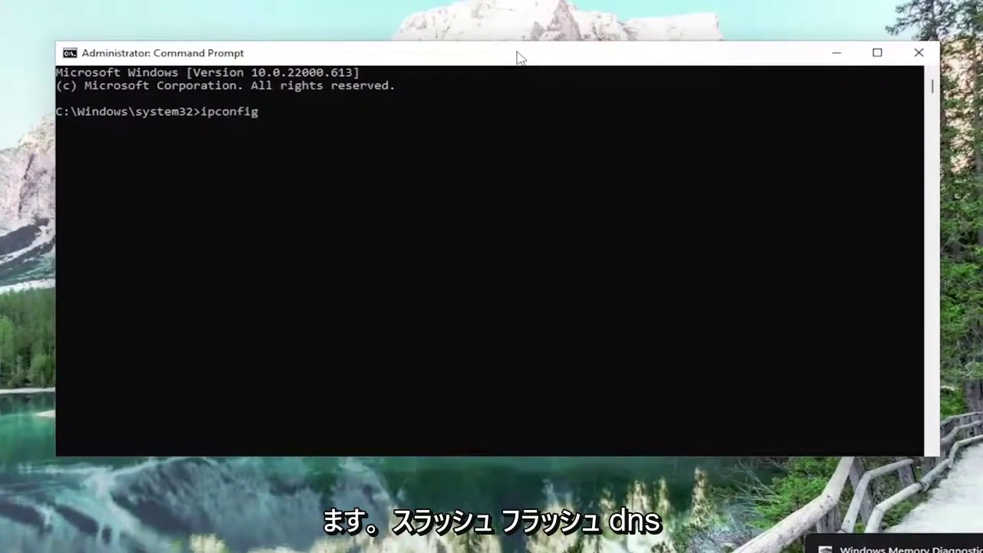
pyautogui.write(' /flushdns')
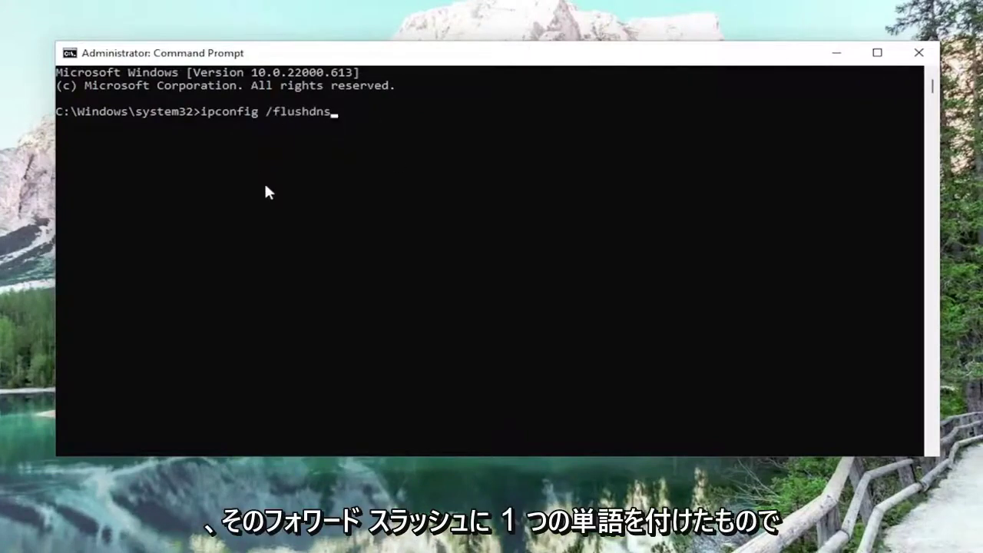
pyautogui.press('Return')
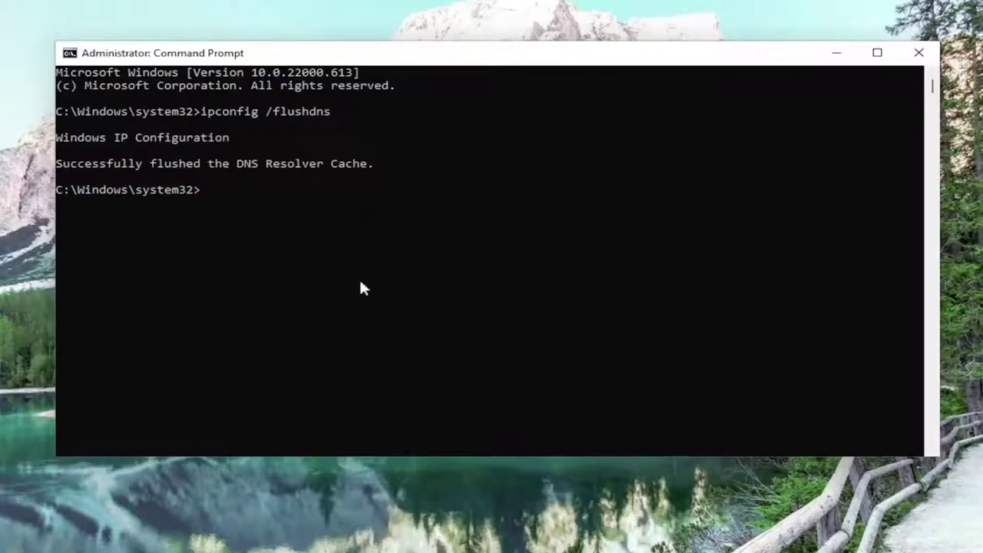
pyautogui.write('nets')
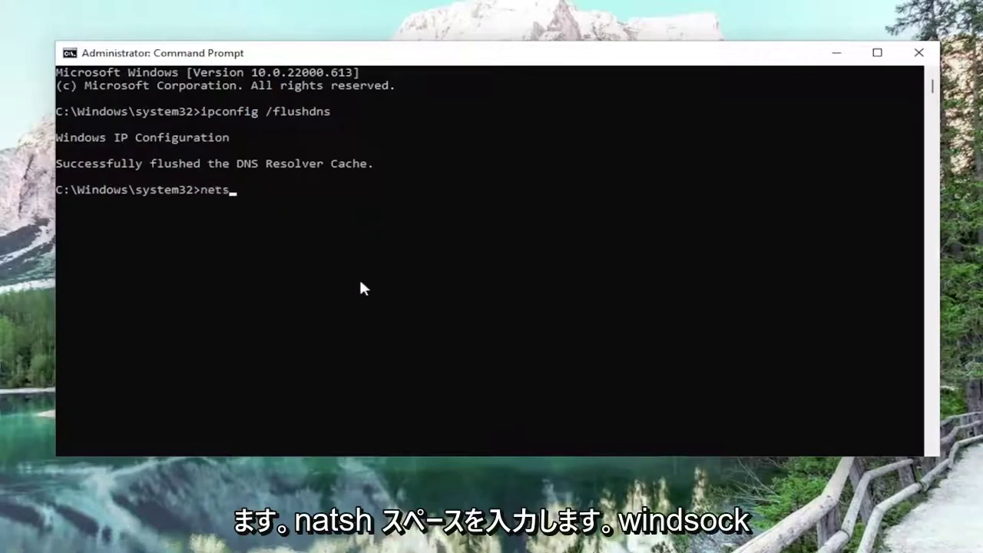
pyautogui.write('h win')
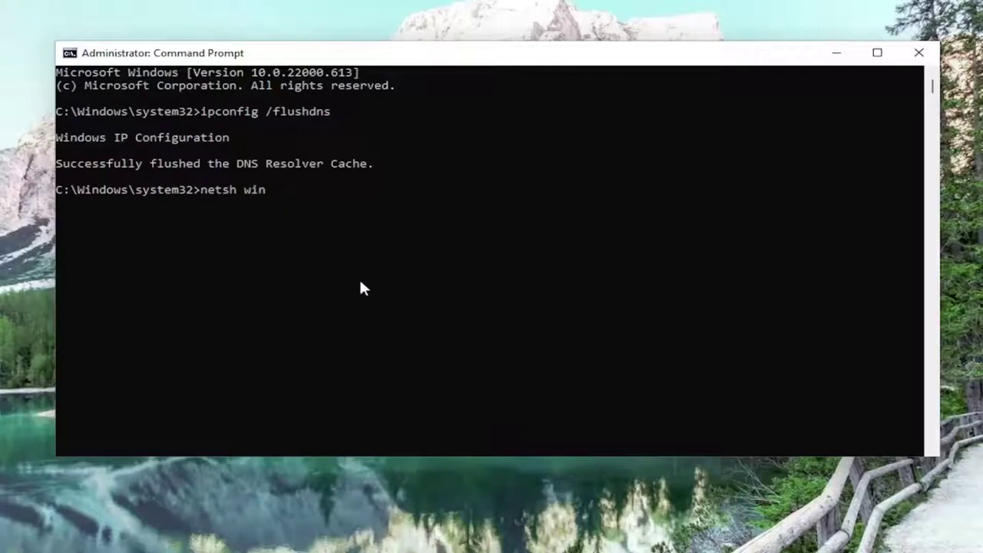
pyautogui.write('sock reset')
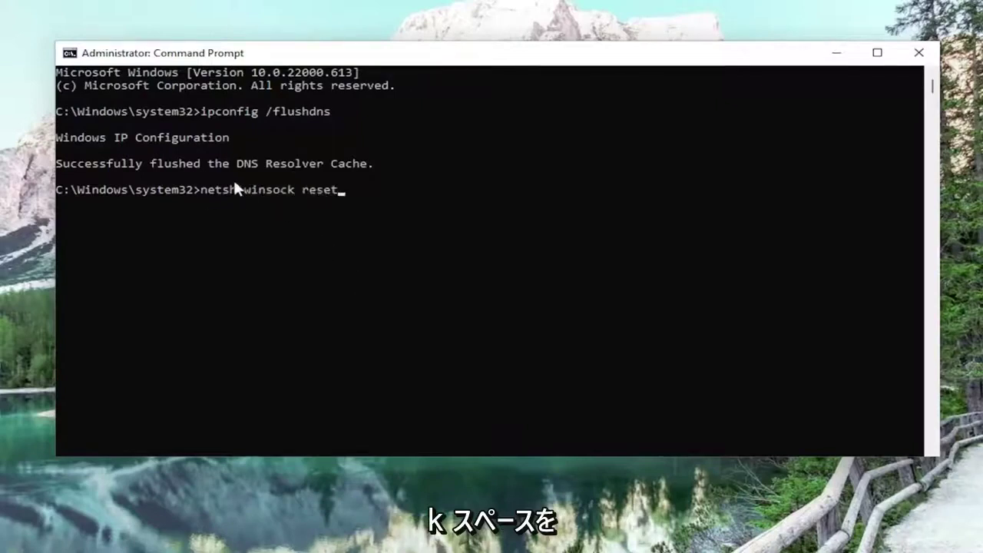
pyautogui.press('Return')
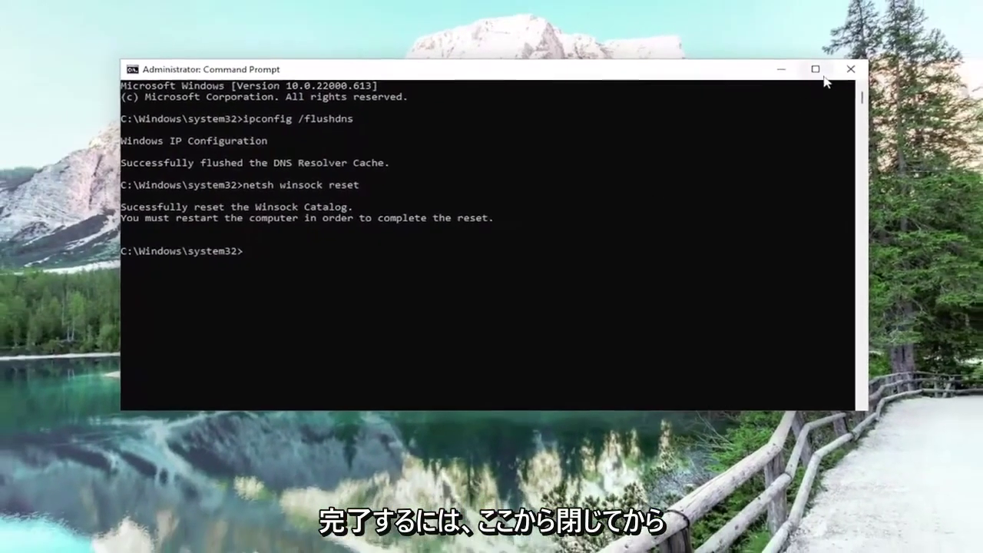
# Close the Command Prompt window and bring up the Start button's context menu.
pyautogui.click(850, 68)
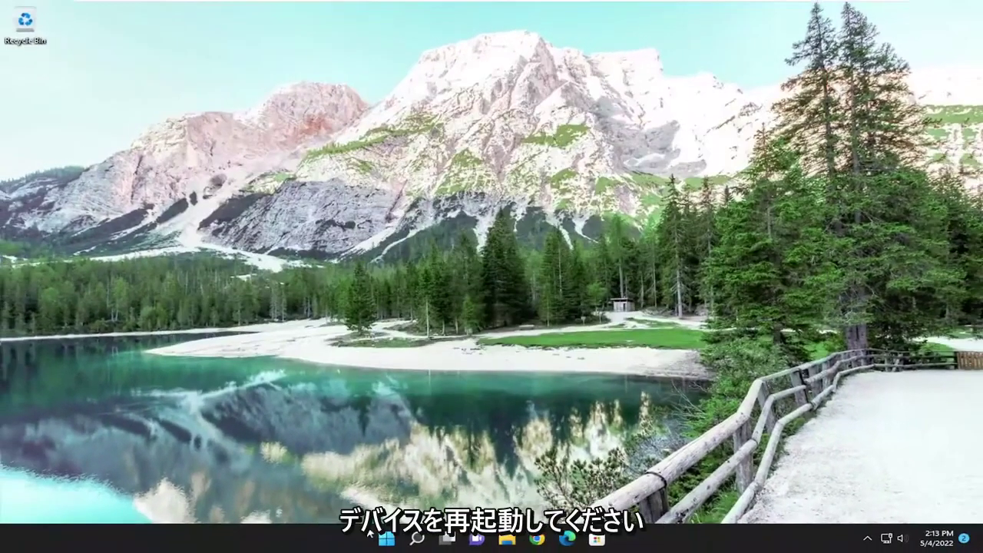
pyautogui.rightClick(386, 539)
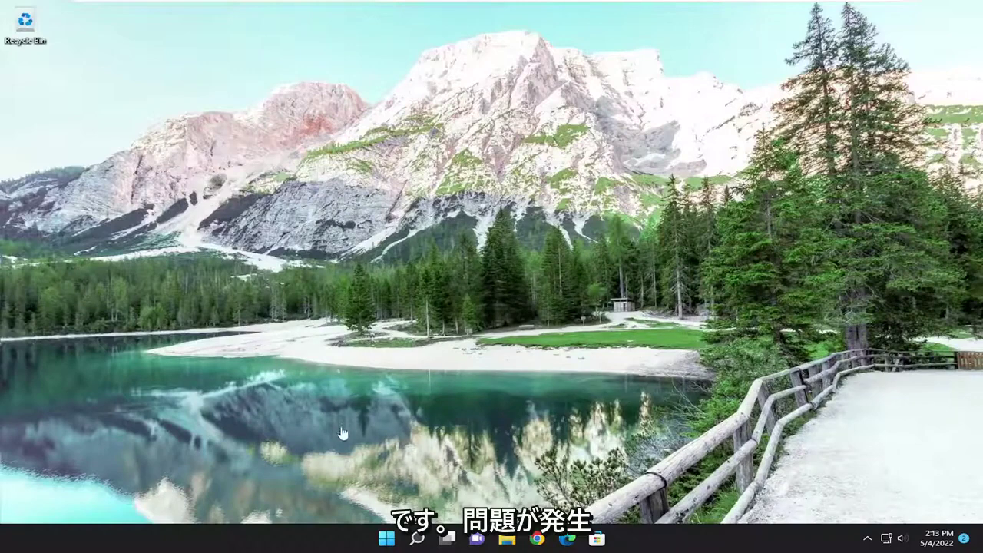
# Open Settings from search and go to Network & internet > Advanced network settings.
pyautogui.click(417, 538)
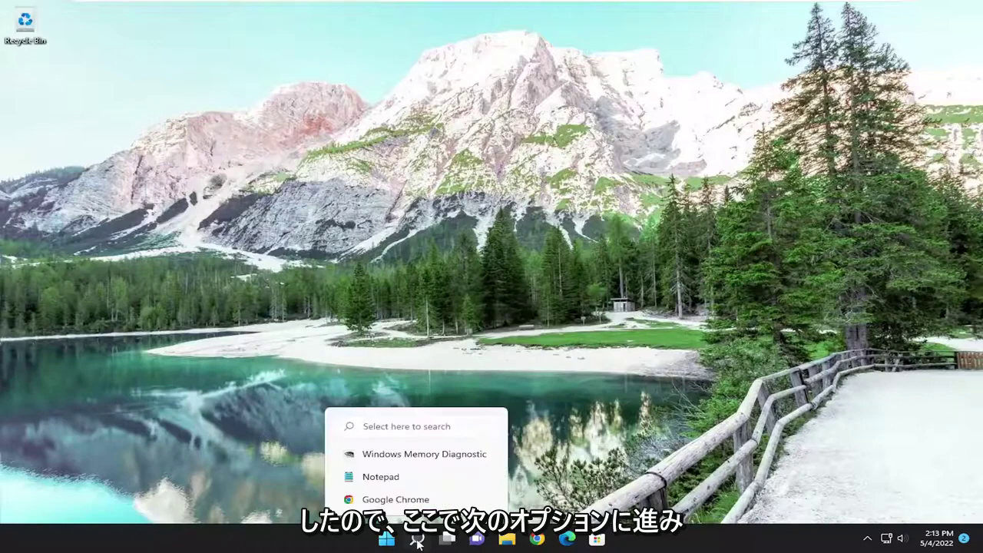
pyautogui.click(417, 539)
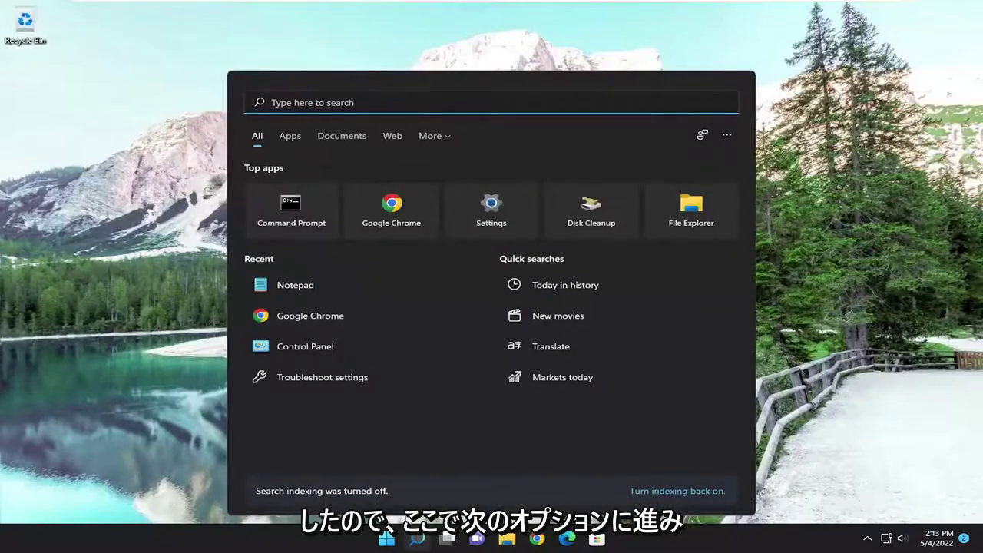
pyautogui.write('setti')
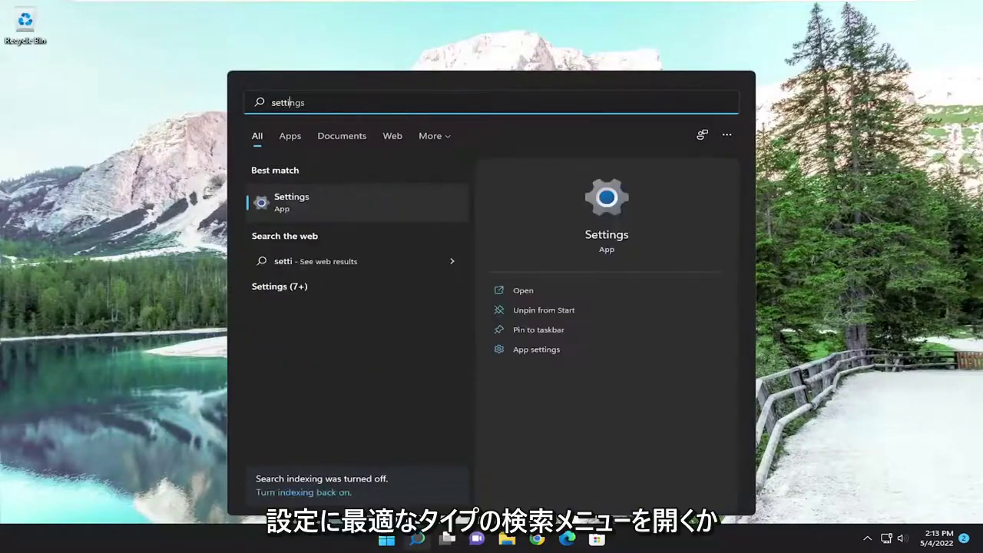
pyautogui.write('ngs')
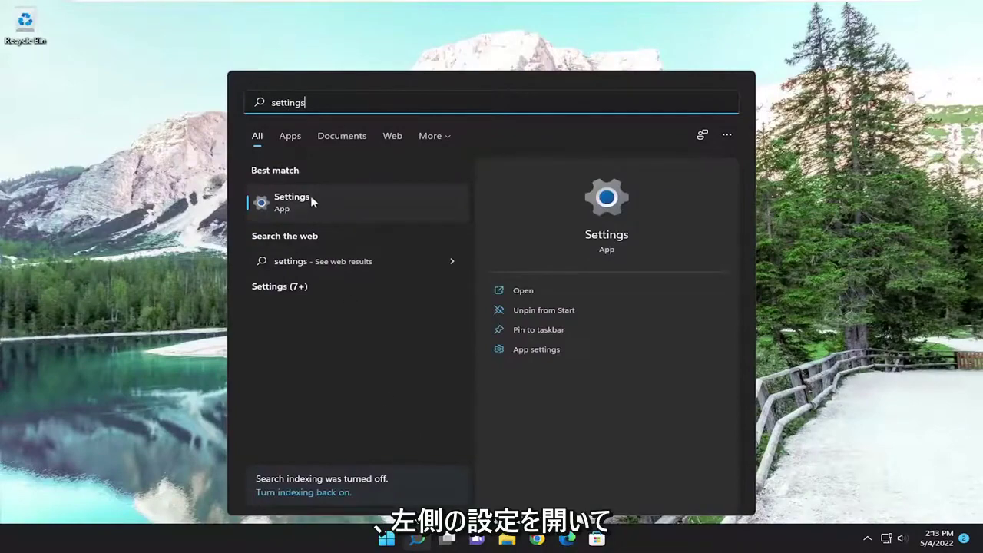
pyautogui.click(311, 200)
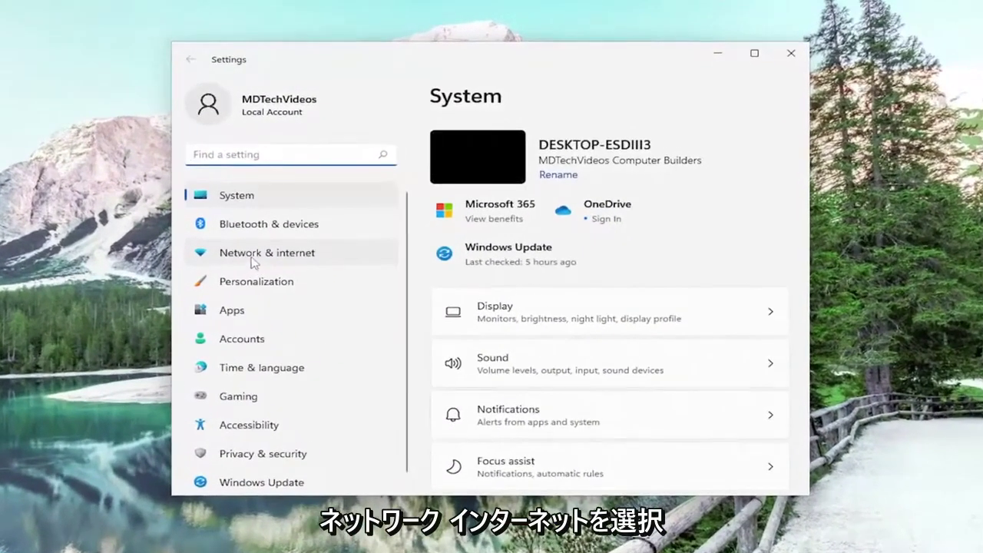
pyautogui.click(261, 257)
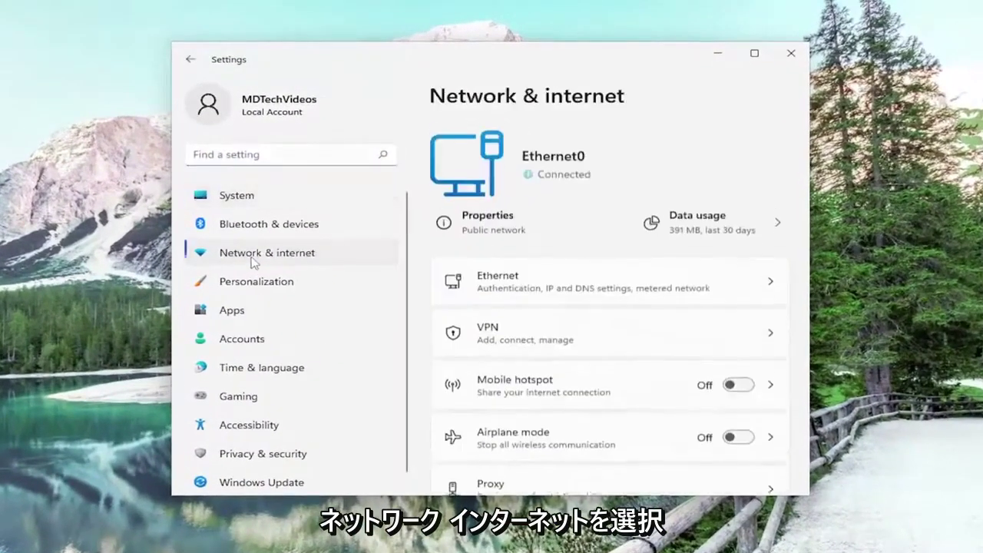
pyautogui.scroll(-3, 568, 299)
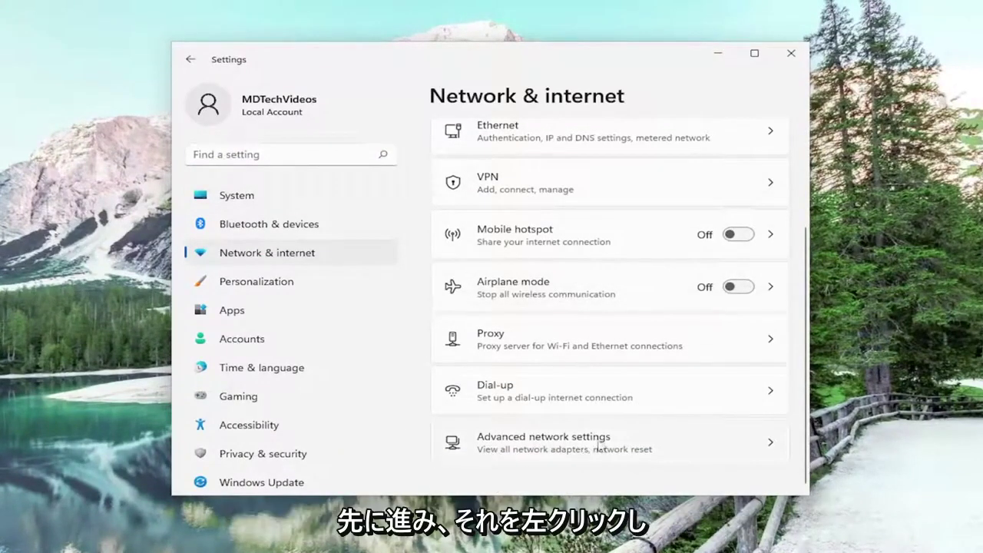
pyautogui.click(599, 444)
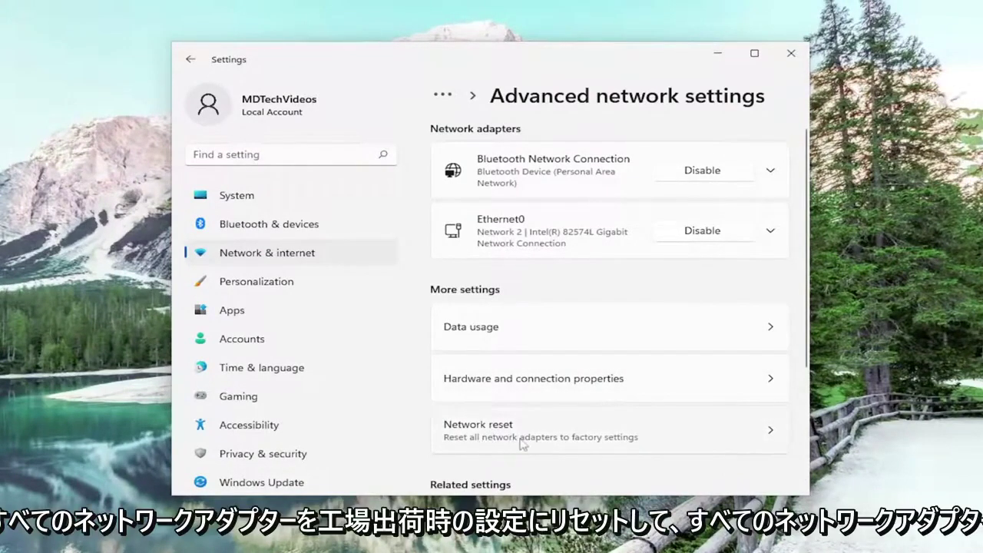
# Perform a Network reset, confirm it, and close the five-minute shutdown notice.
pyautogui.click(637, 443)
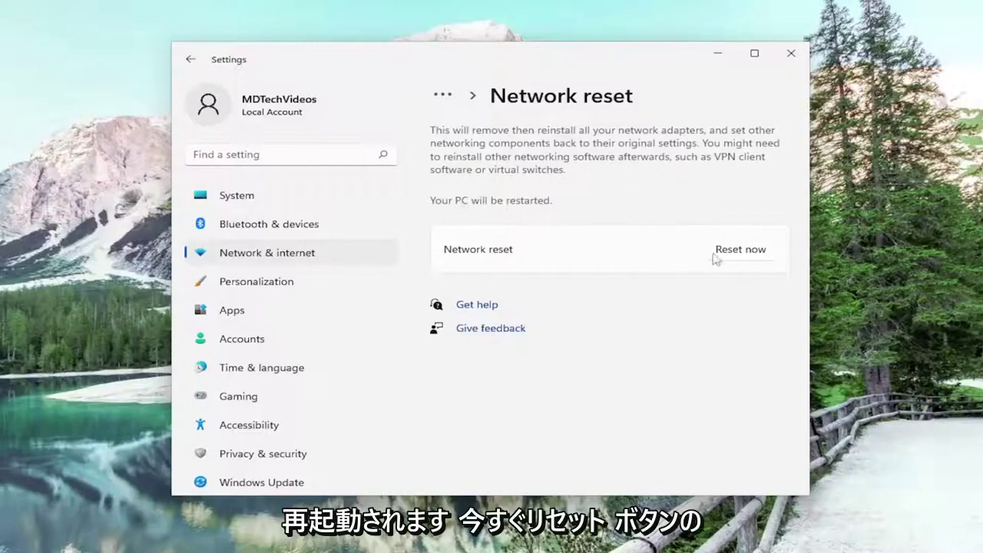
pyautogui.click(742, 252)
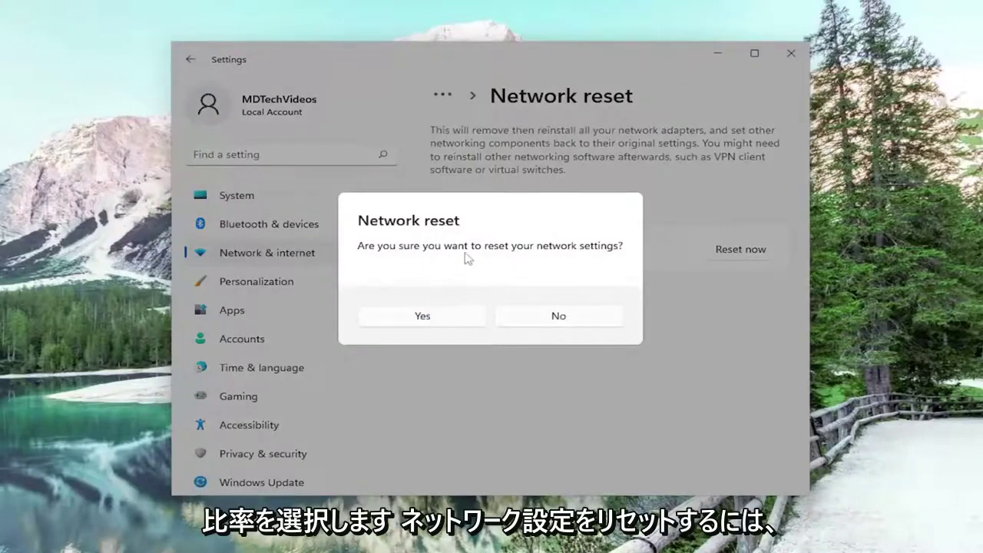
pyautogui.click(427, 320)
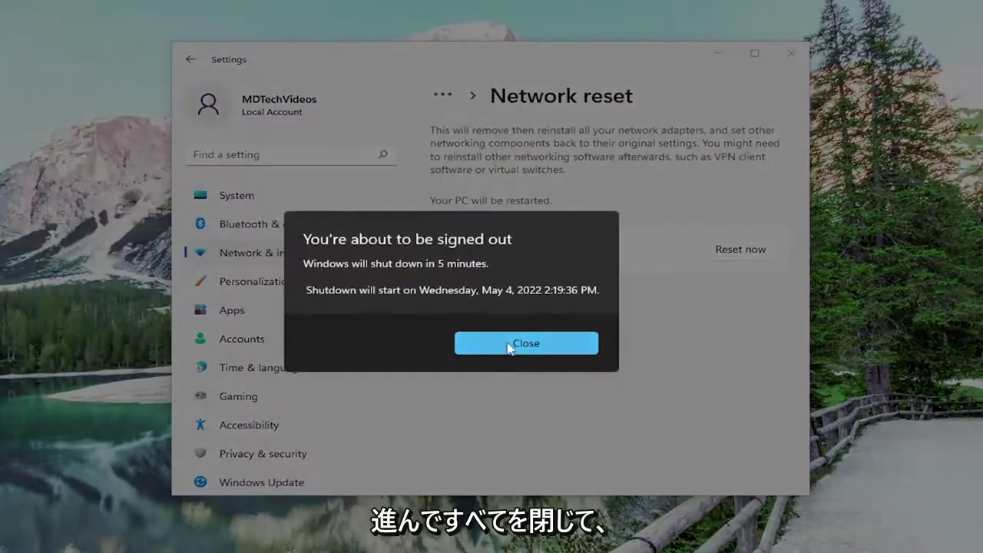
pyautogui.click(523, 343)
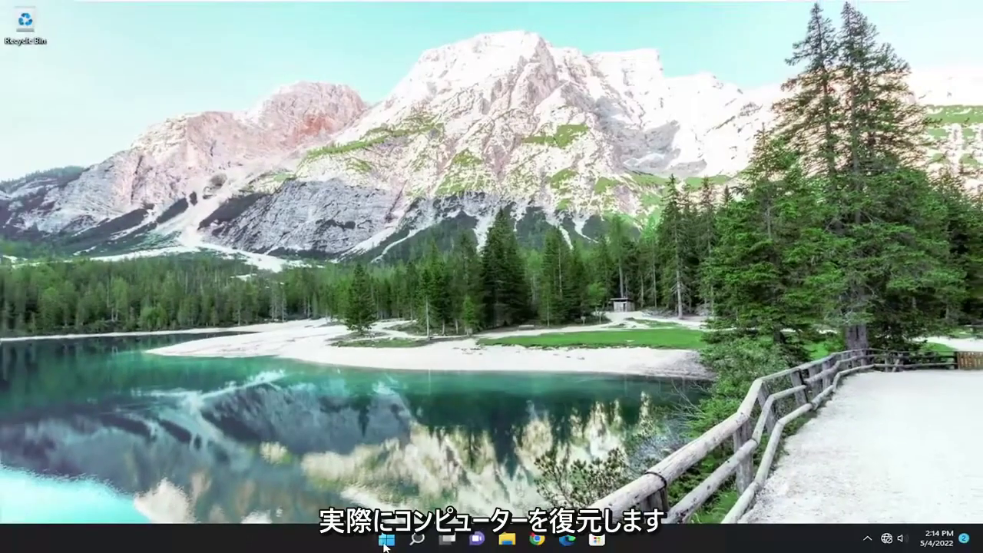
# Restart the PC from the Start button's Shut down or sign out menu.
pyautogui.rightClick(386, 539)
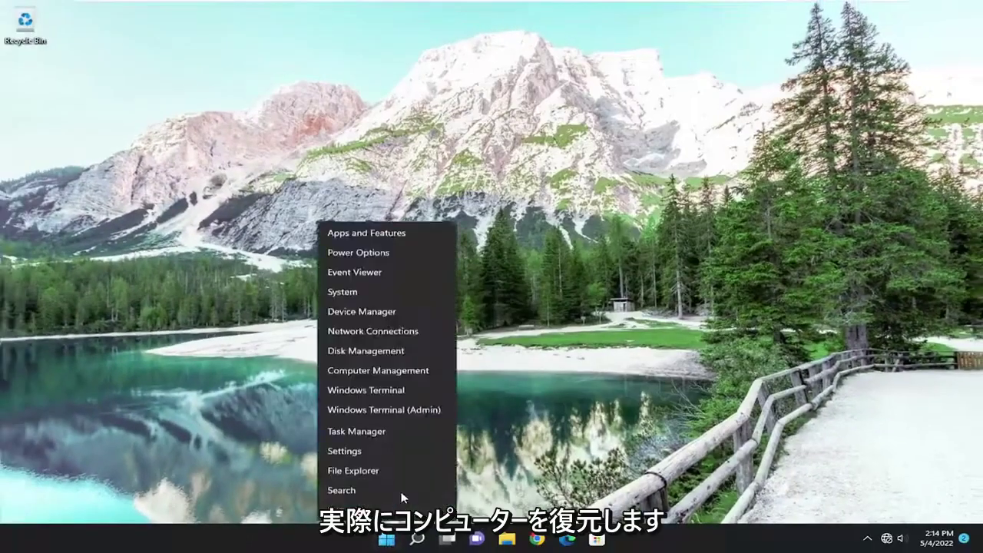
pyautogui.click(480, 512)
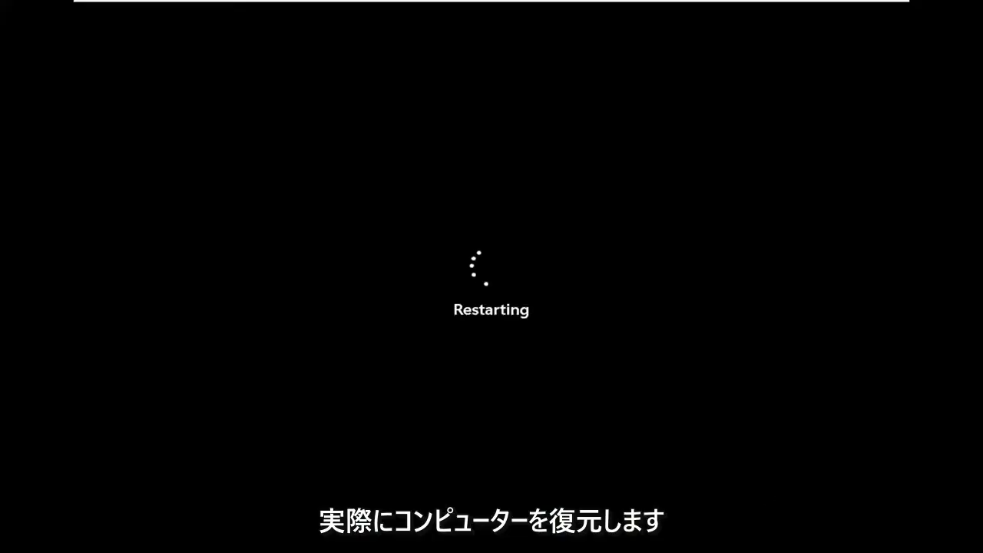